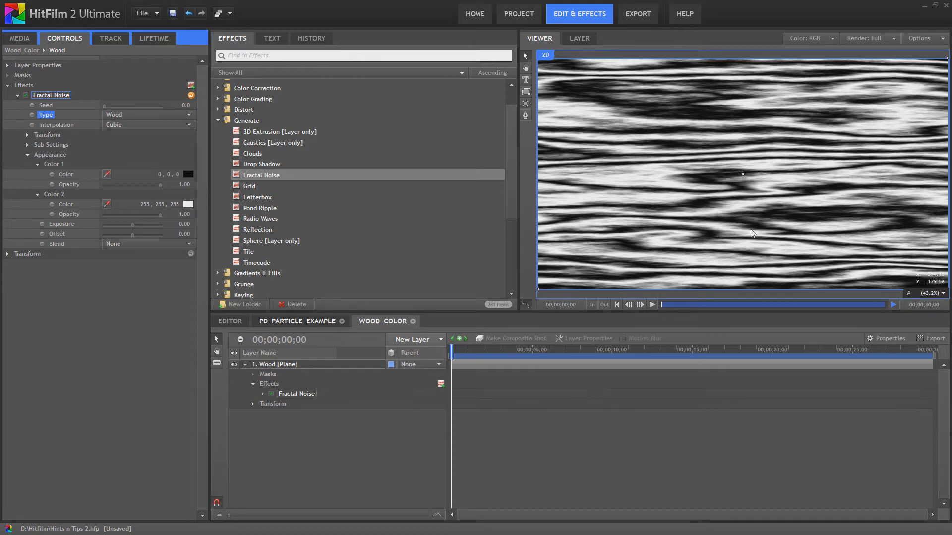
Step: Switch to ColorPix, keep its window always on top, and move it to the edge of the HitFilm viewer
{"action": "left_click", "coordinate": [188, 176]}
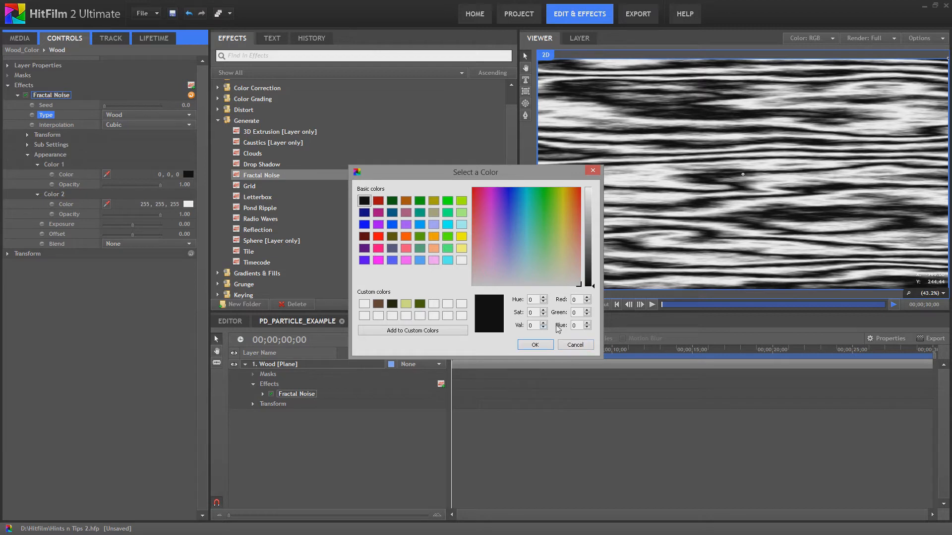
{"action": "left_click", "coordinate": [574, 346]}
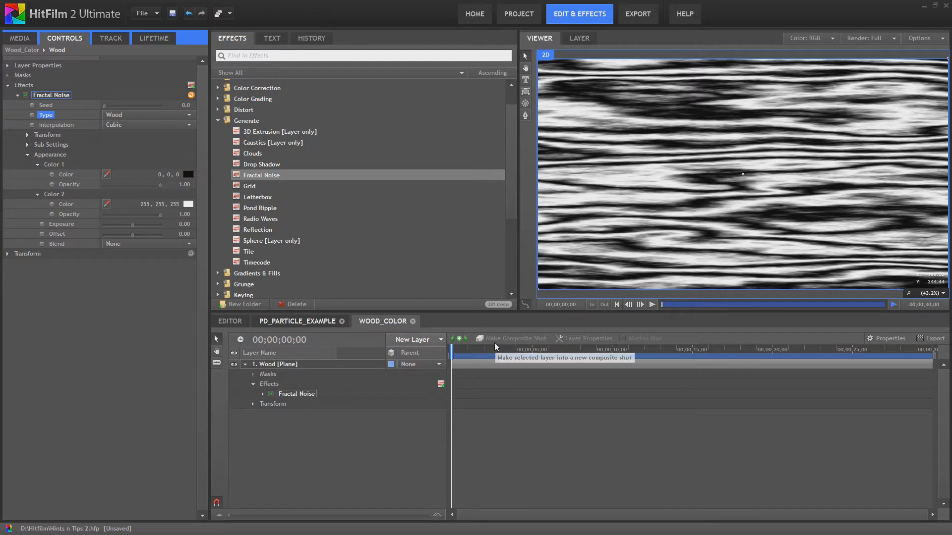
{"action": "key", "text": "alt+Tab"}
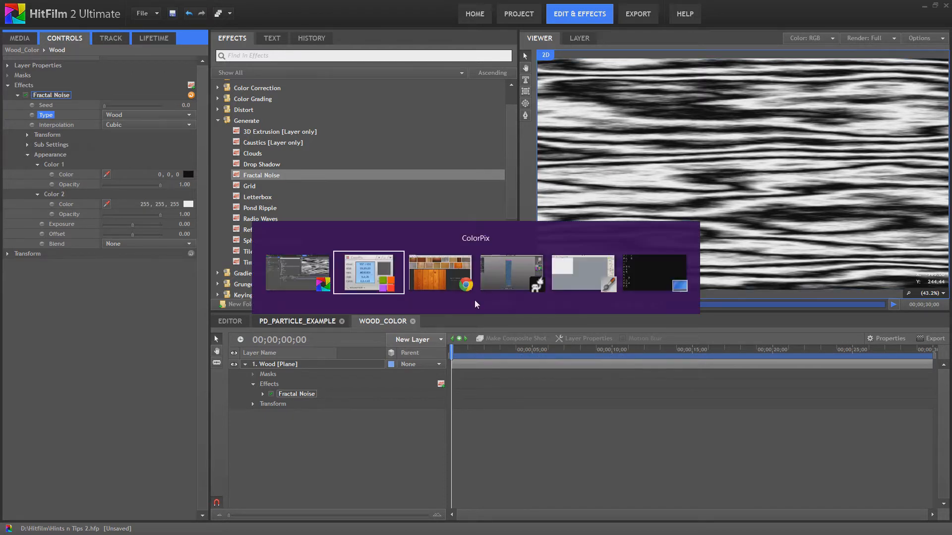
{"action": "left_click", "coordinate": [350, 276]}
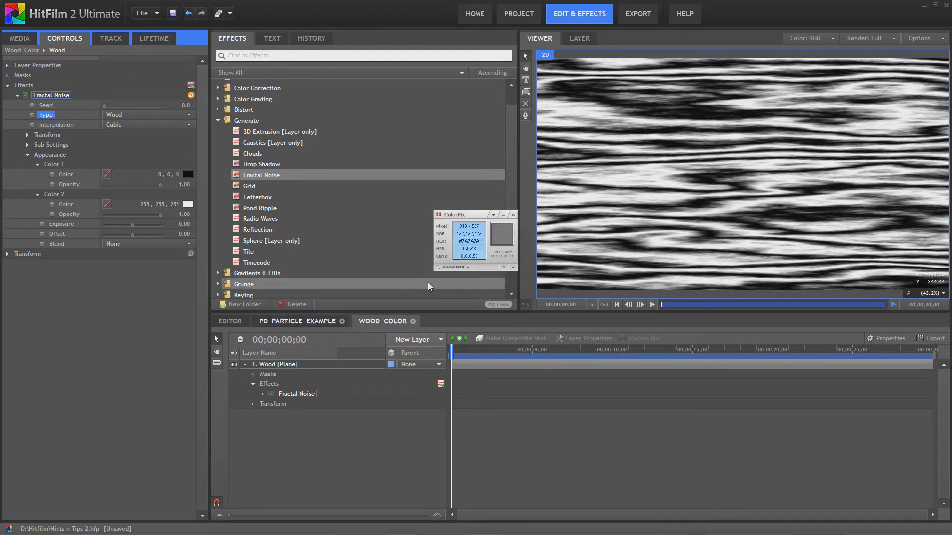
{"action": "left_click", "coordinate": [494, 217]}
{"action": "left_click_drag", "start_coordinate": [467, 215], "coordinate": [538, 194]}
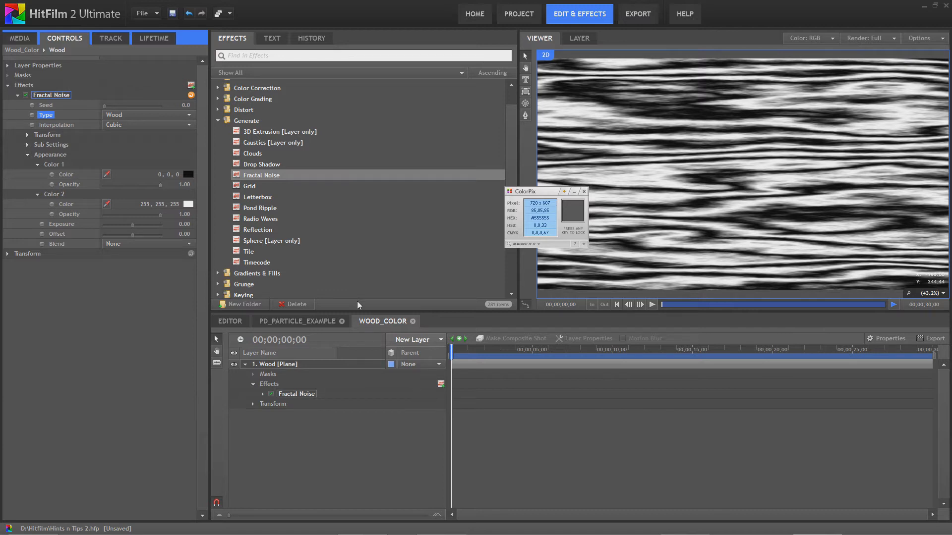
Step: Switch to the wood panel image in Chrome and lock a dark orange-brown grain sample (177, 49, 4) in ColorPix
{"action": "key", "text": "alt+Tab"}
{"action": "key", "text": "alt+Tab"}
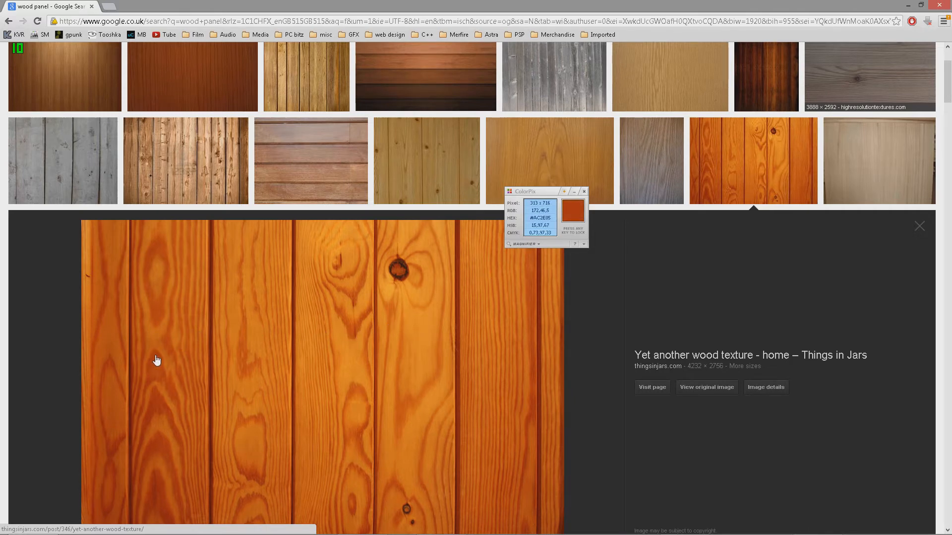
{"action": "left_click", "coordinate": [544, 191]}
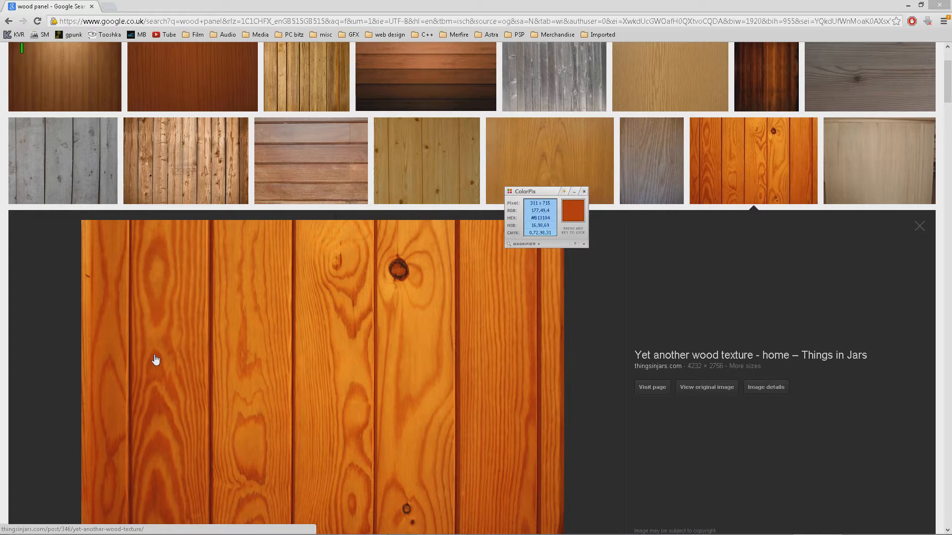
{"action": "key", "text": "space"}
Step: Return to HitFilm and set Fractal Noise Color 1 to 177, 49, 4 by sampling the locked ColorPix swatch
{"action": "key", "text": "alt+Tab"}
{"action": "key", "text": "alt+Tab"}
{"action": "key", "text": "alt+Tab"}
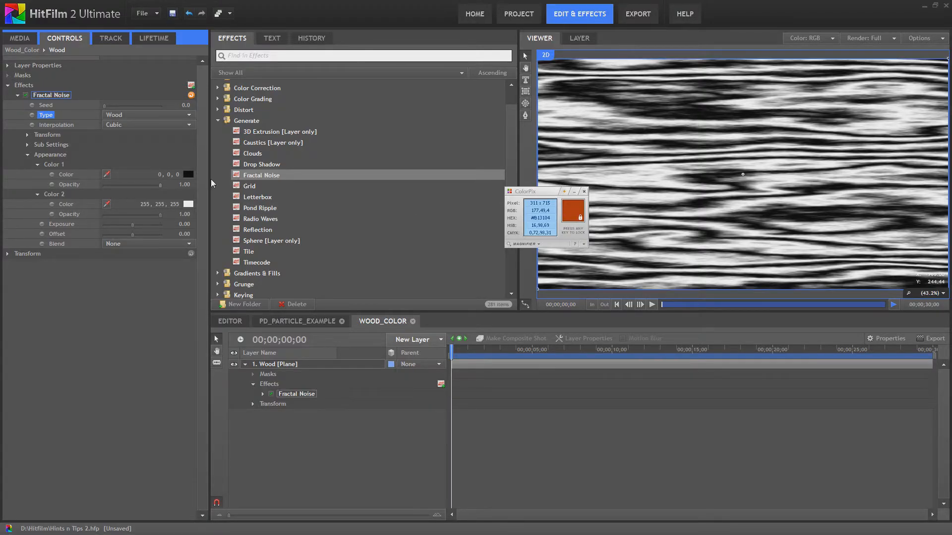
{"action": "left_click", "coordinate": [189, 176]}
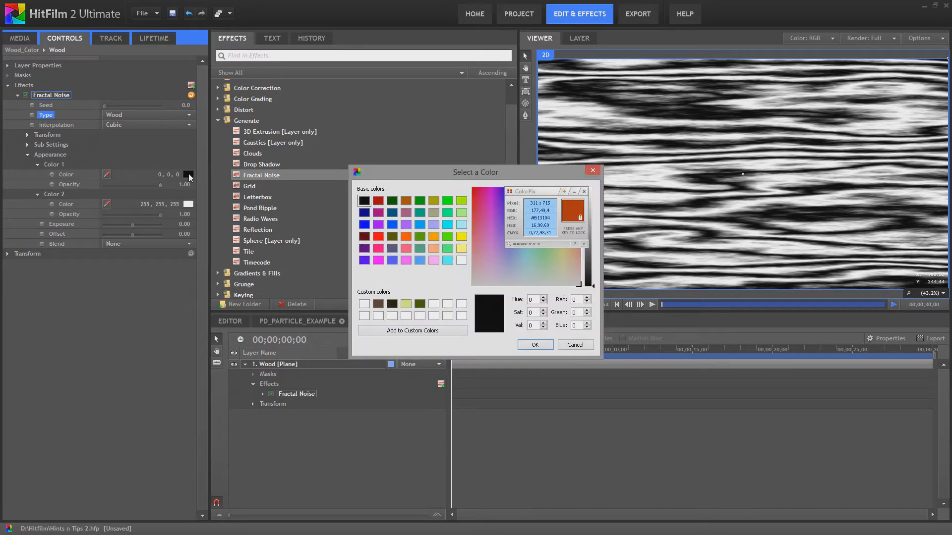
{"action": "left_click", "coordinate": [592, 171]}
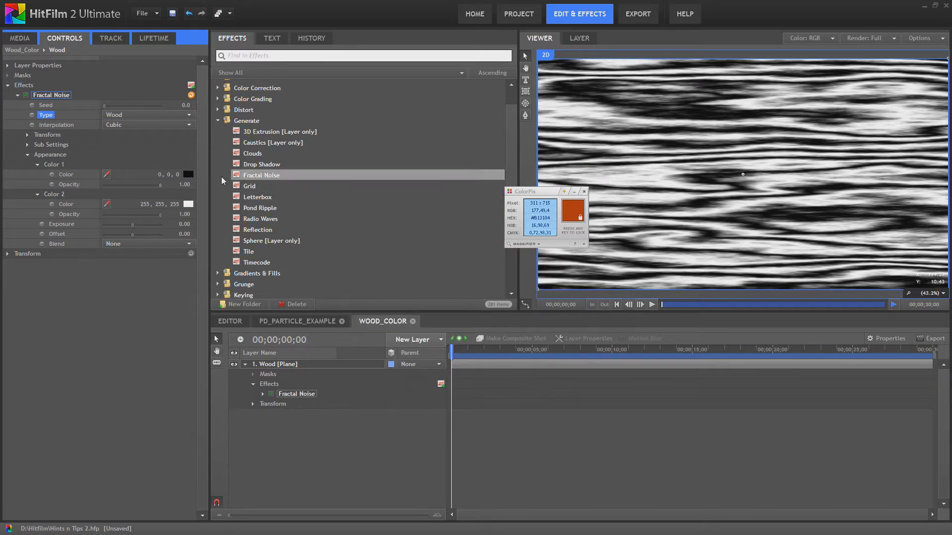
{"action": "left_click", "coordinate": [107, 174]}
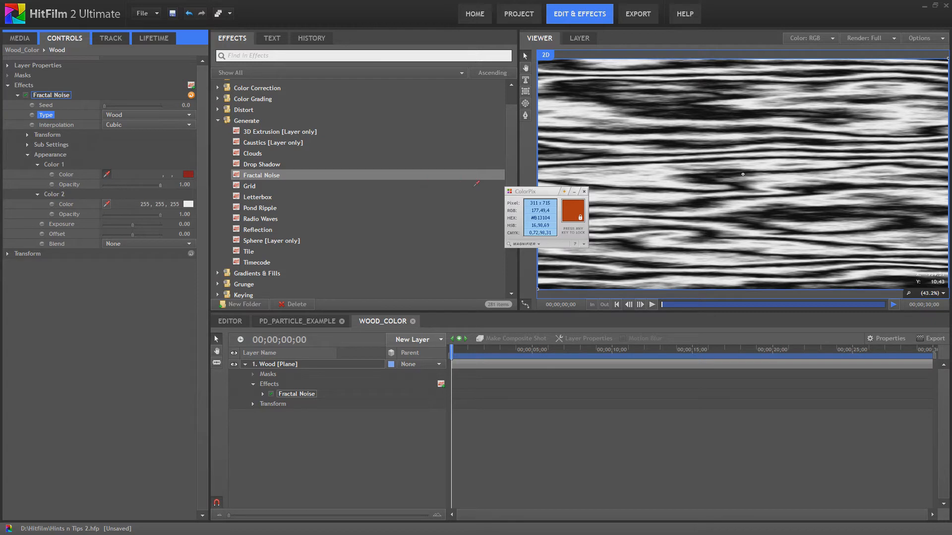
{"action": "left_click", "coordinate": [573, 209]}
{"action": "left_click", "coordinate": [573, 209]}
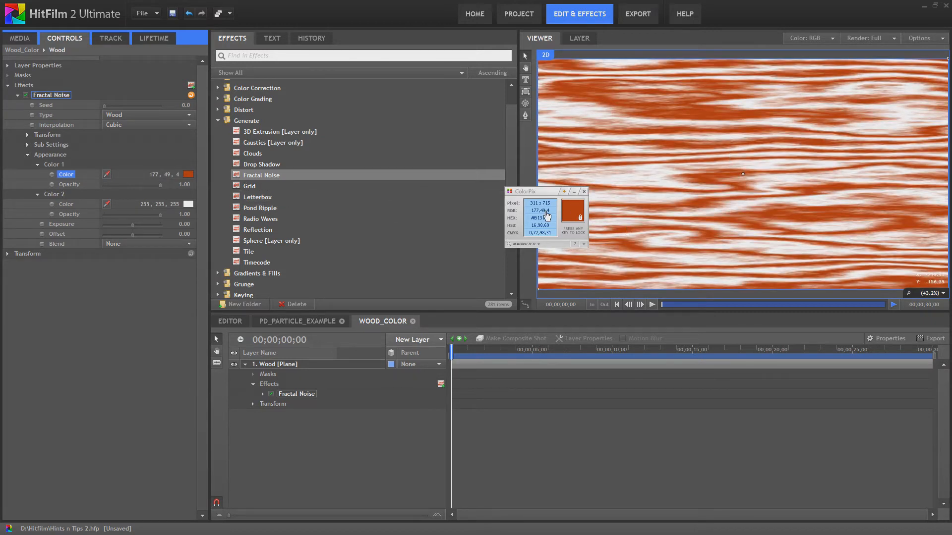
Step: Go back to the wood panel image in Chrome and lock a light orange sample (230, 134, 31) in ColorPix
{"action": "key", "text": "alt+Tab"}
{"action": "key", "text": "alt+Tab"}
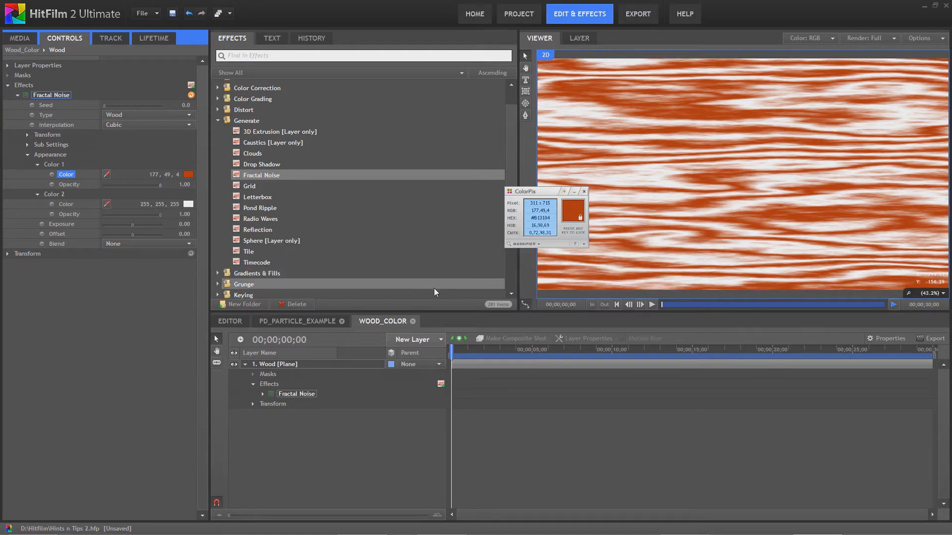
{"action": "key", "text": "alt+Tab"}
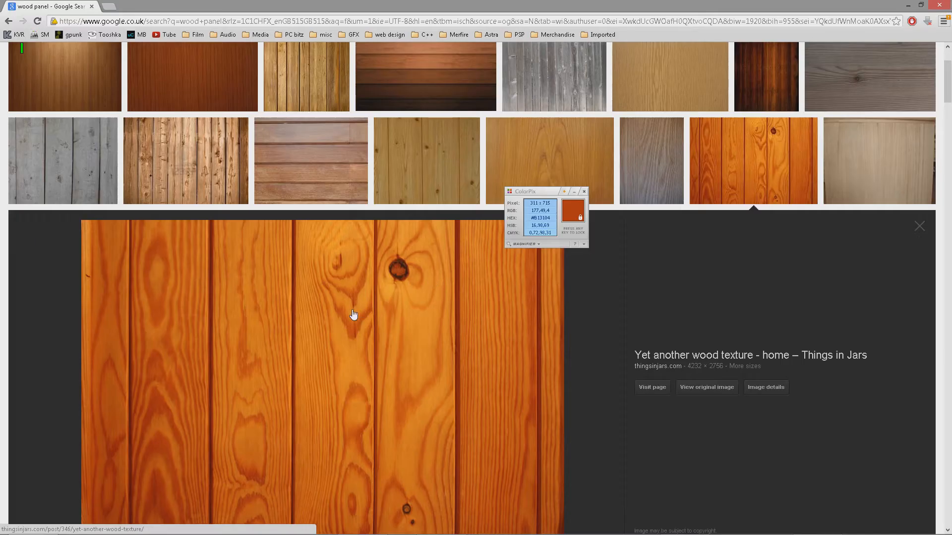
{"action": "left_click", "coordinate": [547, 194]}
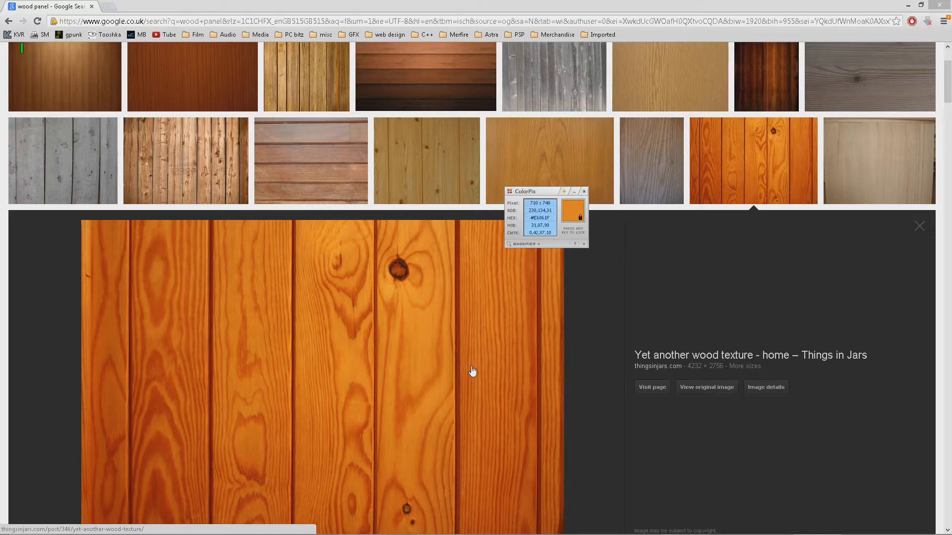
Step: Return to HitFilm and set Fractal Noise Color 2 to 230, 134, 31 by sampling the locked ColorPix swatch
{"action": "key", "text": "alt+Tab"}
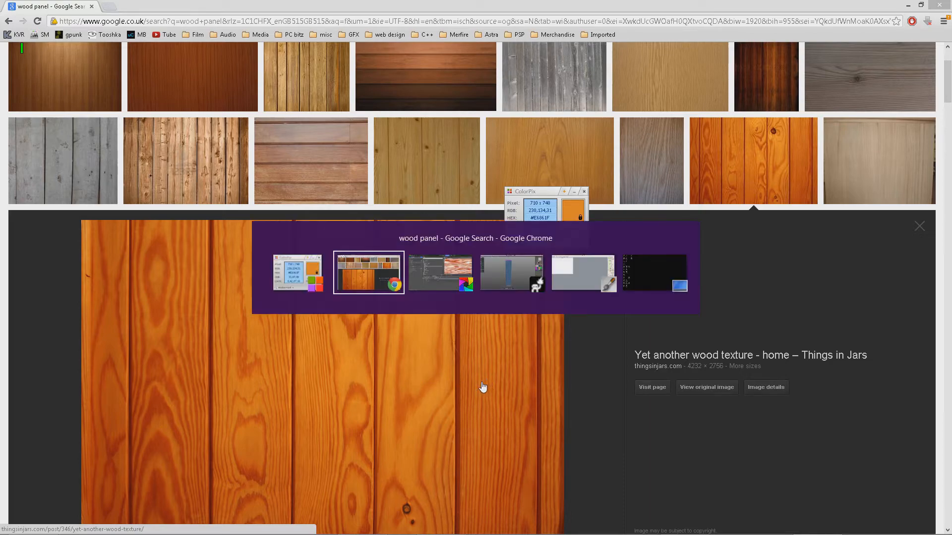
{"action": "left_click", "coordinate": [435, 278]}
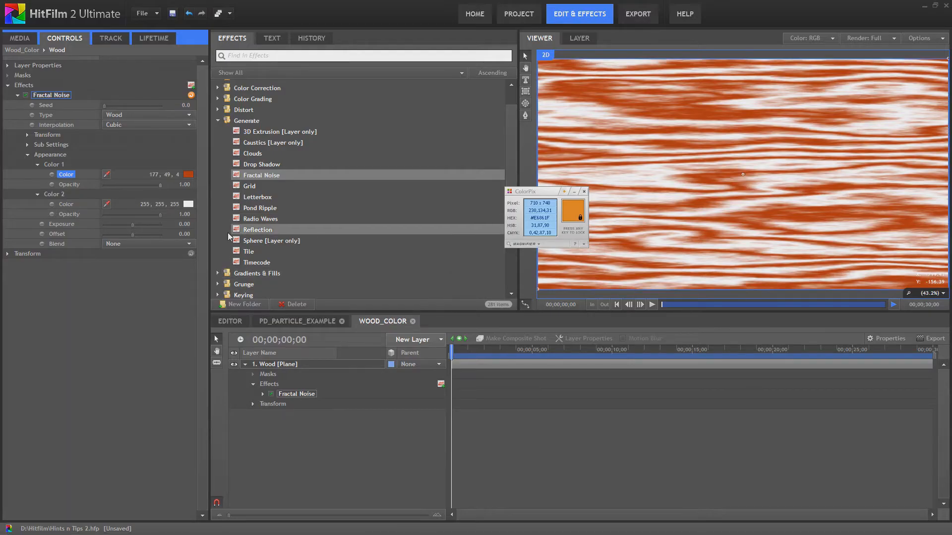
{"action": "left_click", "coordinate": [109, 204]}
{"action": "left_click", "coordinate": [573, 217]}
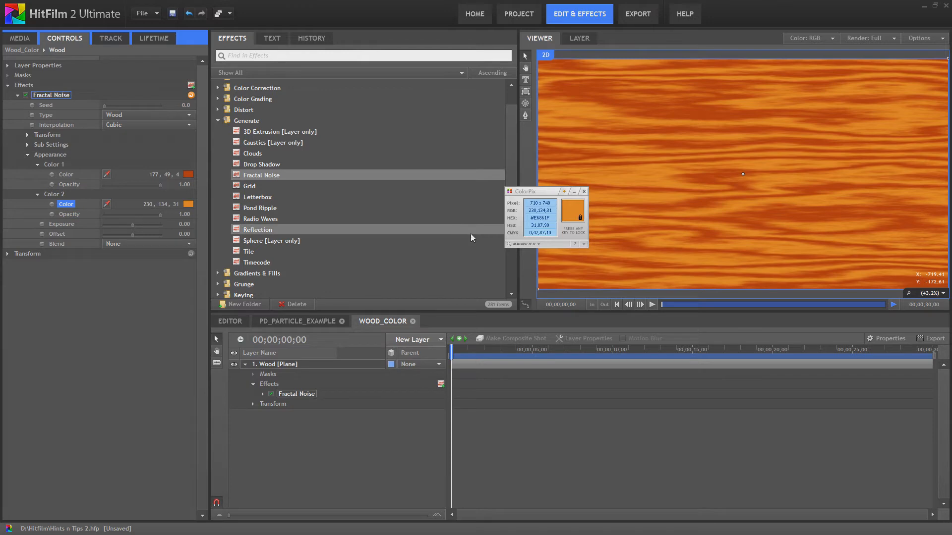
Step: Open the ColorPix magnifier, view it at 2800% zoom, and return the zoom to 100%
{"action": "left_click", "coordinate": [540, 245]}
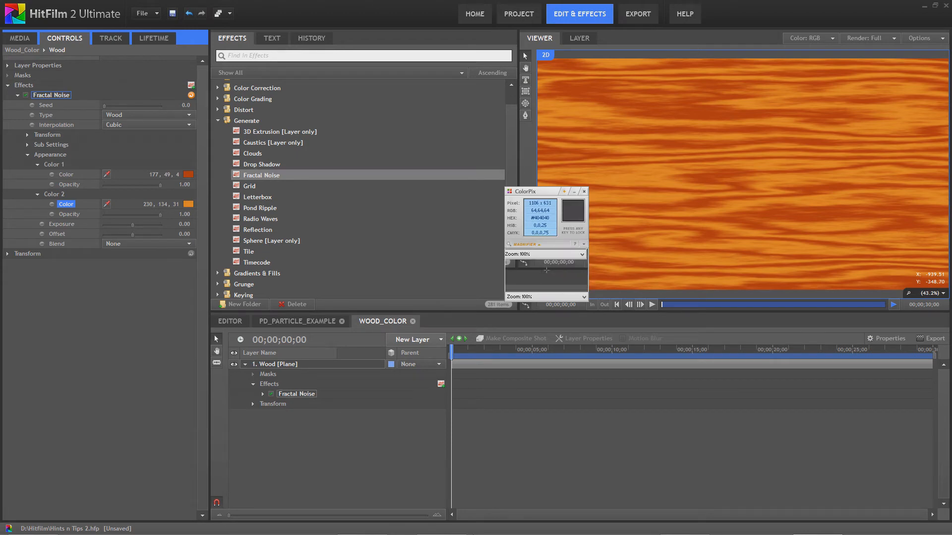
{"action": "left_click", "coordinate": [530, 296]}
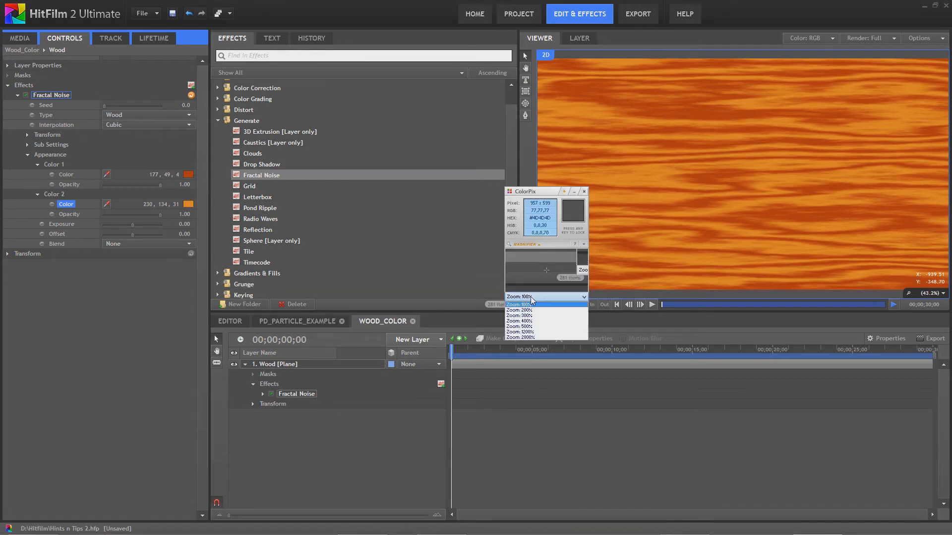
{"action": "left_click", "coordinate": [531, 337]}
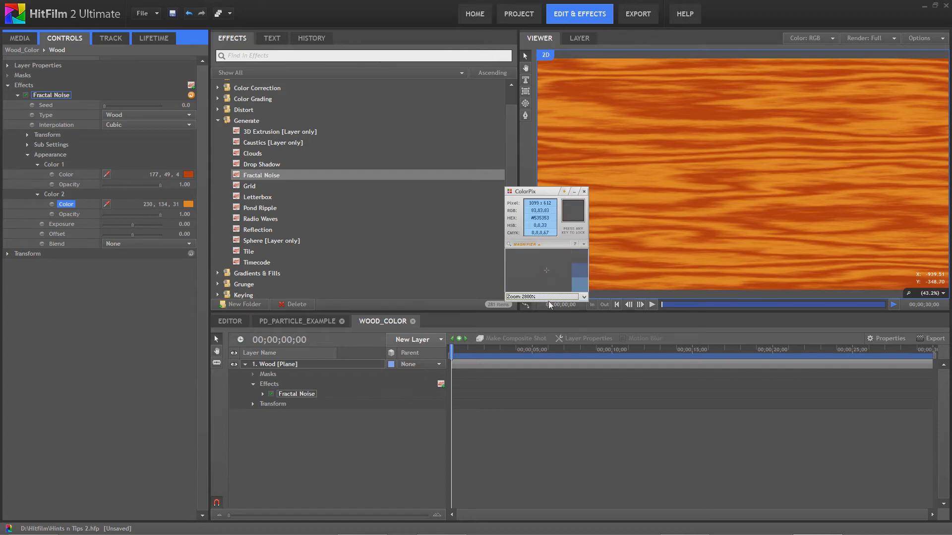
{"action": "left_click", "coordinate": [584, 296]}
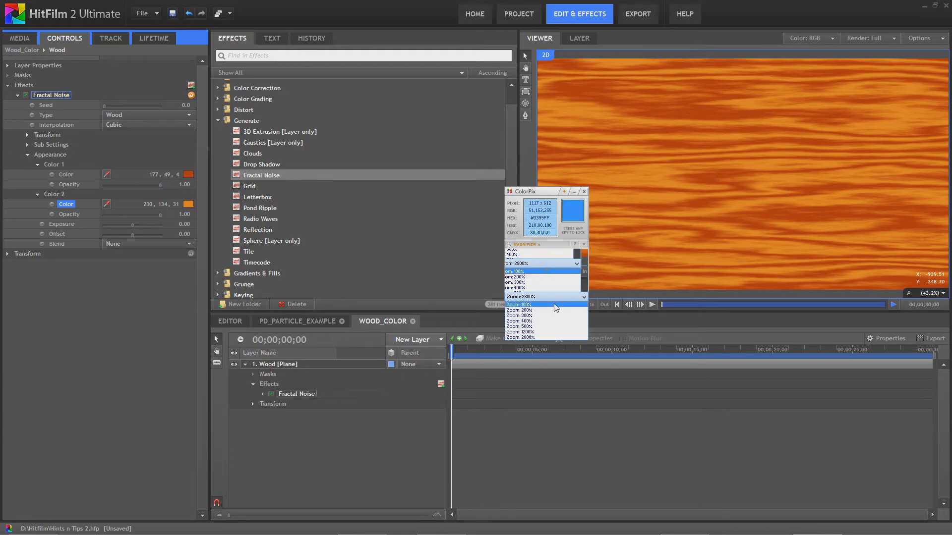
{"action": "left_click", "coordinate": [555, 305]}
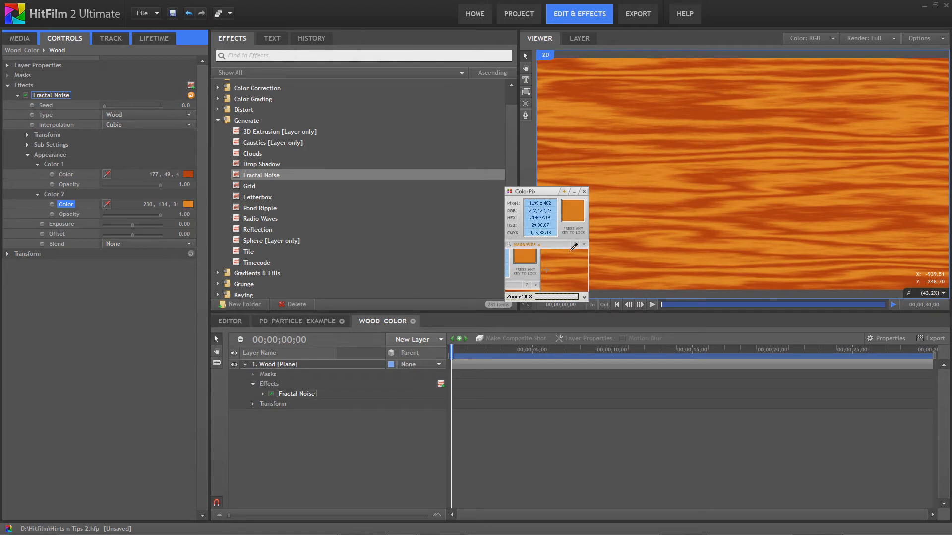
Step: Check the Color 1 values in the color selector, close it without changes, and minimize ColorPix
{"action": "left_click", "coordinate": [188, 175]}
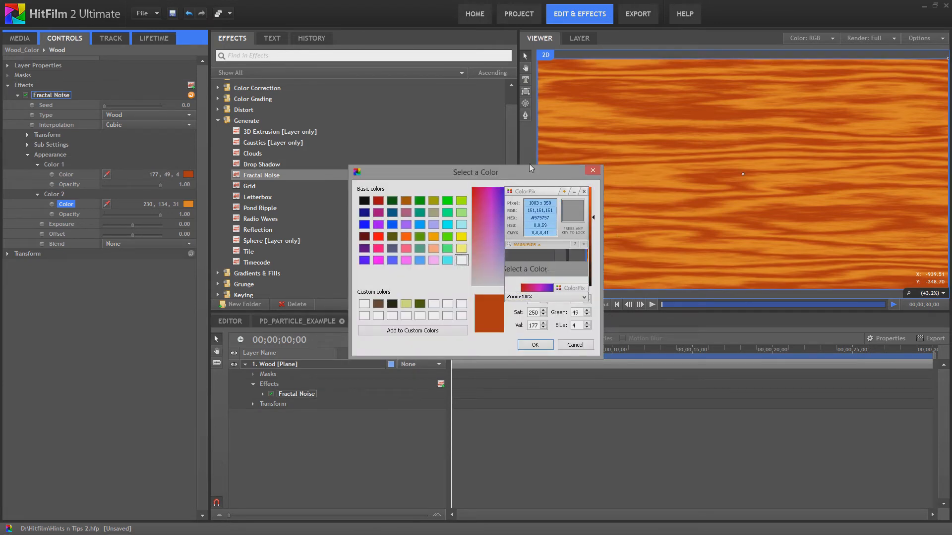
{"action": "left_click", "coordinate": [592, 171]}
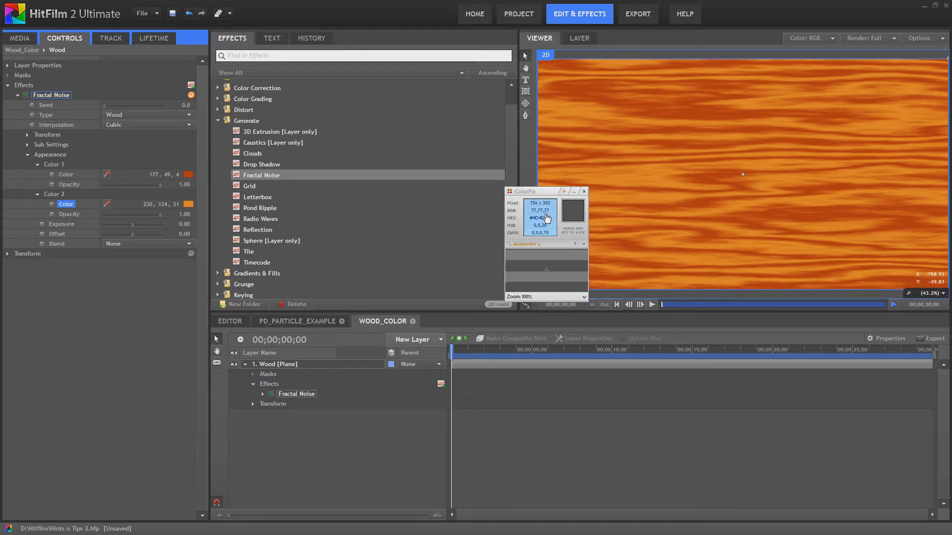
{"action": "left_click", "coordinate": [575, 192]}
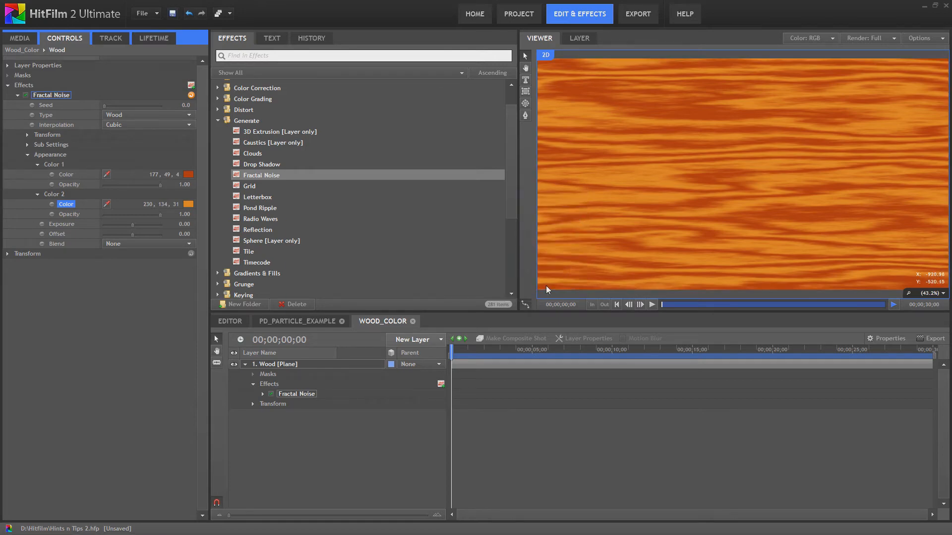
Step: Switch to PD Particles, load the DogWillow particle brush preset, and set its style to Line + alpha
{"action": "key", "text": "alt+Tab"}
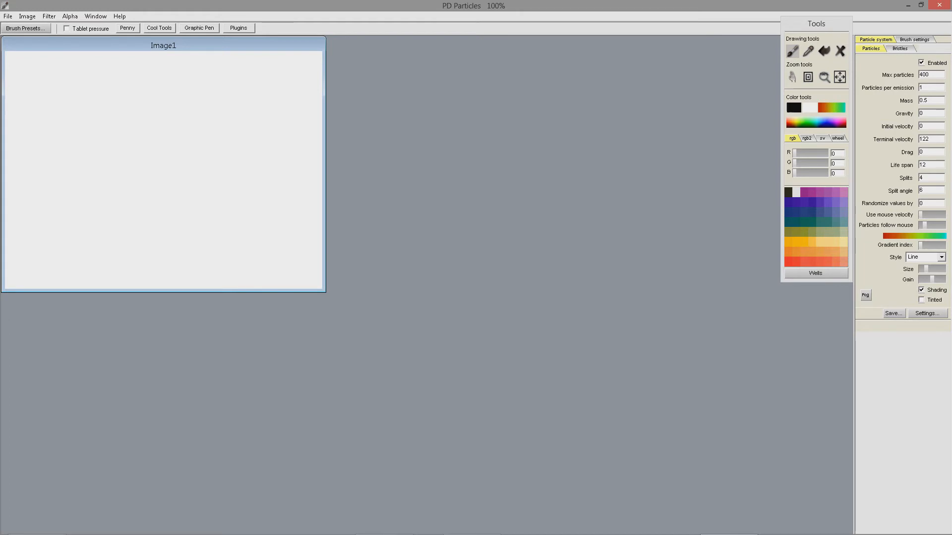
{"action": "left_click", "coordinate": [27, 31]}
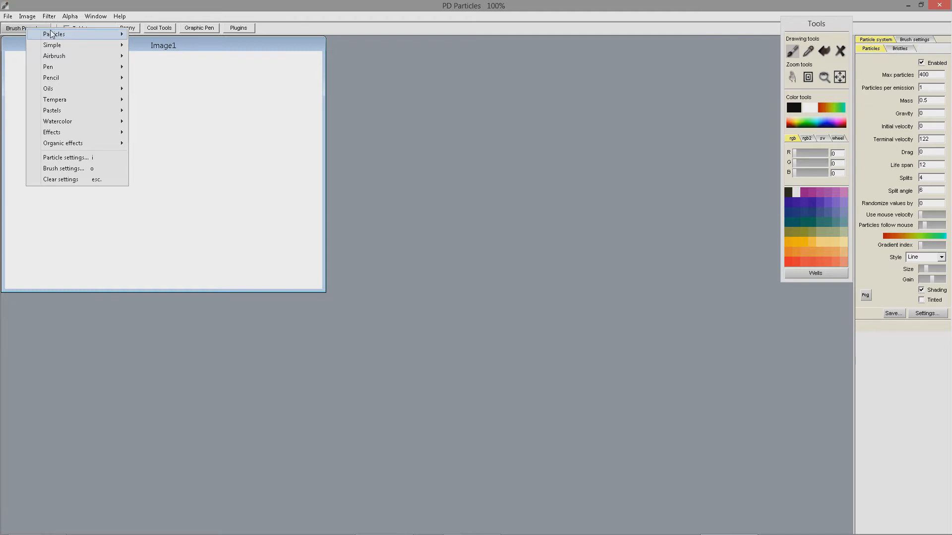
{"action": "mouse_move", "coordinate": [54, 34]}
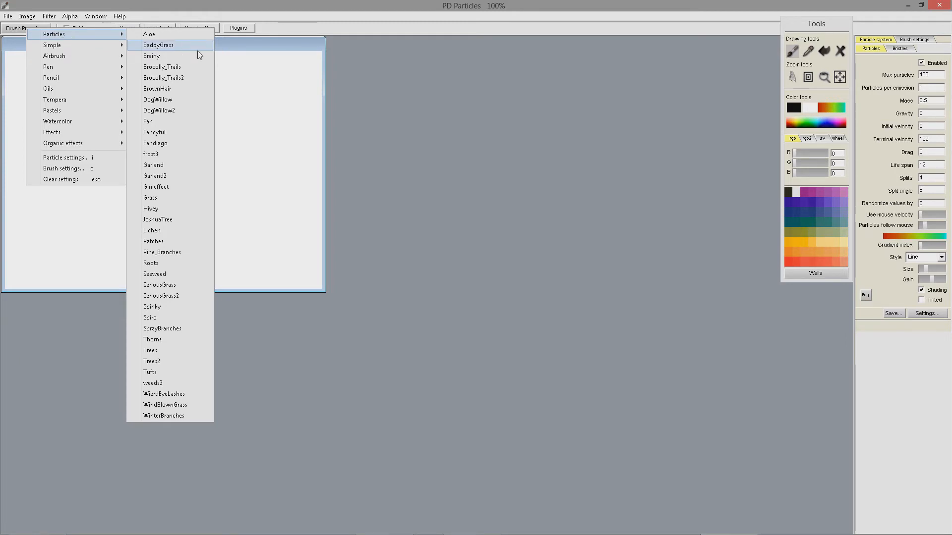
{"action": "left_click", "coordinate": [187, 99]}
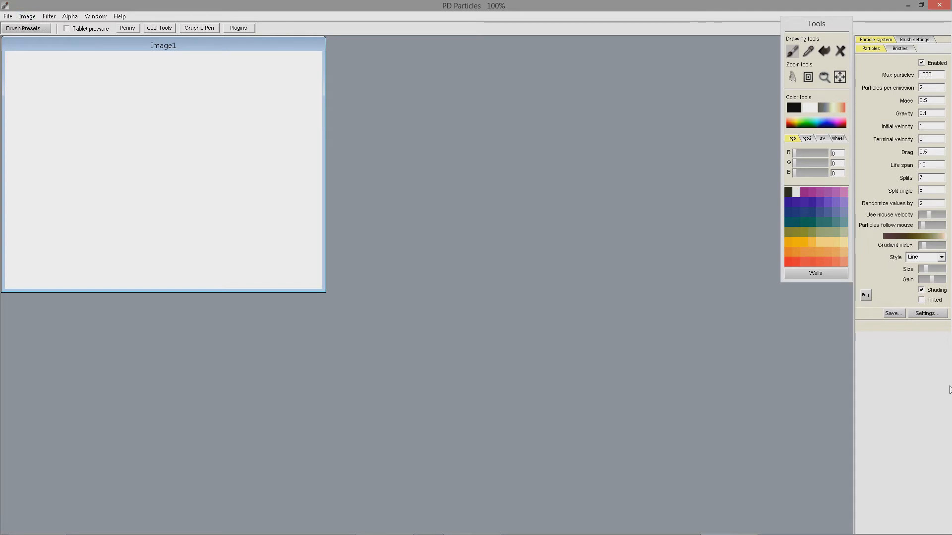
{"action": "left_click", "coordinate": [941, 259]}
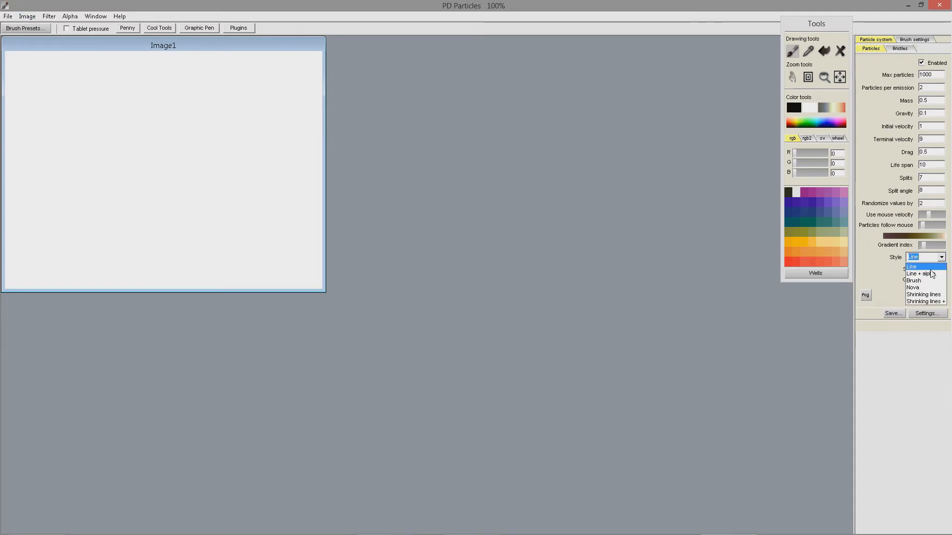
{"action": "left_click", "coordinate": [930, 274]}
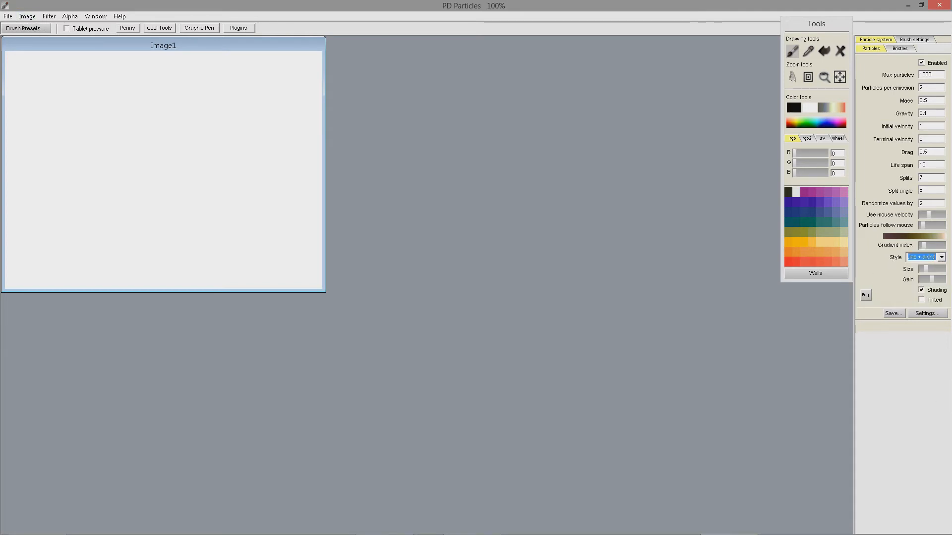
Step: Paint two horizontal rows of DogWillow foliage across the lower part of Image1, and switch back to HitFilm
{"action": "mouse_move", "coordinate": [79, 232]}
{"action": "left_mouse_down"}
{"action": "mouse_move", "coordinate": [233, 221]}
{"action": "mouse_move", "coordinate": [275, 249]}
{"action": "left_mouse_up"}
{"action": "mouse_move", "coordinate": [58, 257]}
{"action": "left_mouse_down"}
{"action": "mouse_move", "coordinate": [30, 245]}
{"action": "mouse_move", "coordinate": [119, 268]}
{"action": "mouse_move", "coordinate": [302, 250]}
{"action": "mouse_move", "coordinate": [53, 225]}
{"action": "mouse_move", "coordinate": [30, 233]}
{"action": "mouse_move", "coordinate": [297, 248]}
{"action": "mouse_move", "coordinate": [279, 254]}
{"action": "left_mouse_up"}
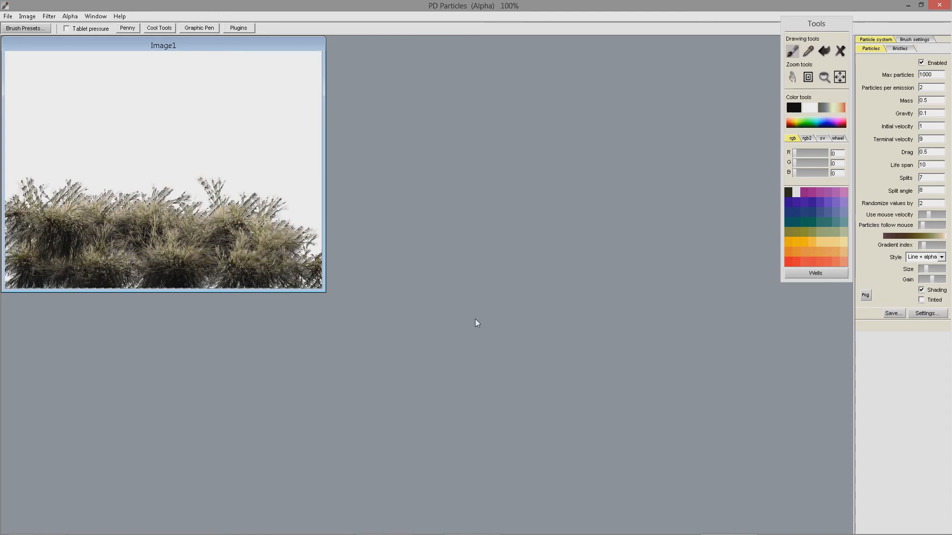
{"action": "key", "text": "alt+Tab"}
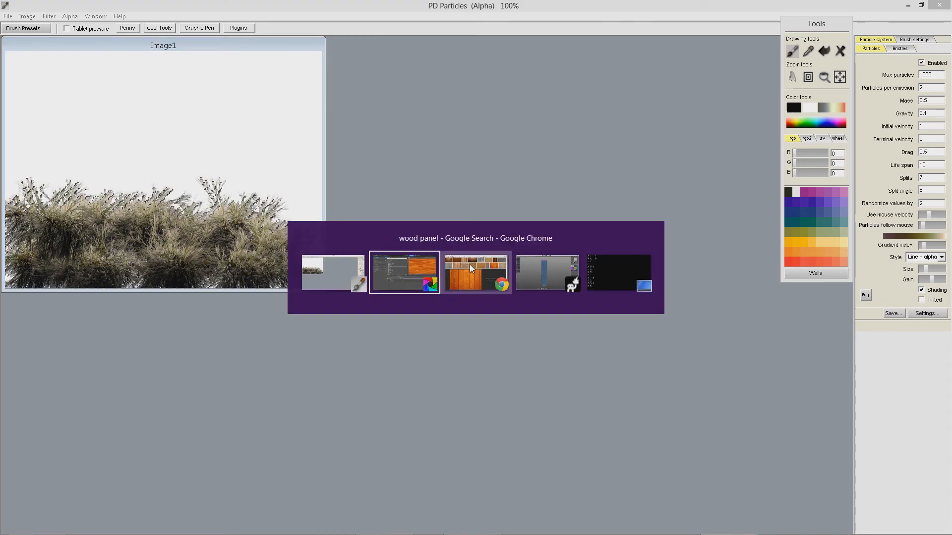
{"action": "left_click", "coordinate": [415, 272]}
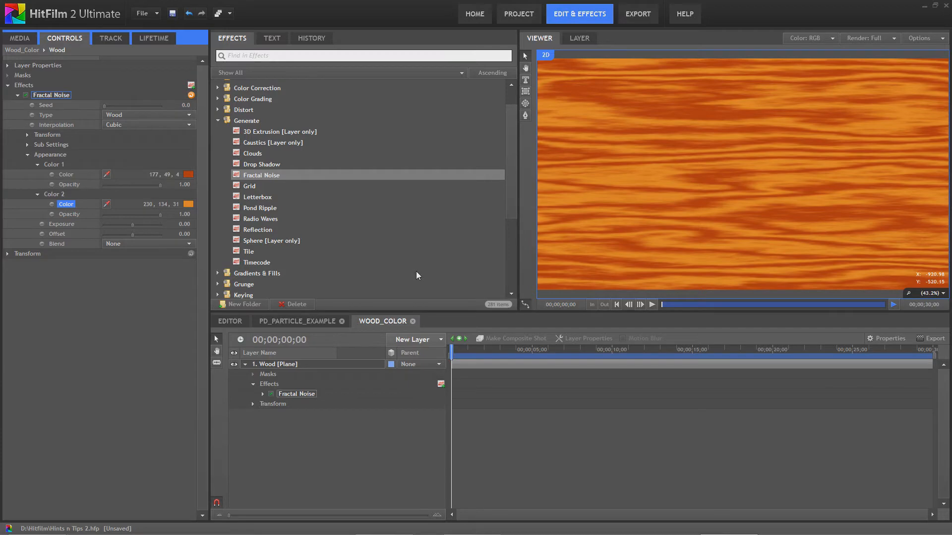
Step: In the PD_Particle_Example composite, hide the Sky_Plate and Cloud_Plate layers, show both again, and play the shot
{"action": "left_click", "coordinate": [278, 323]}
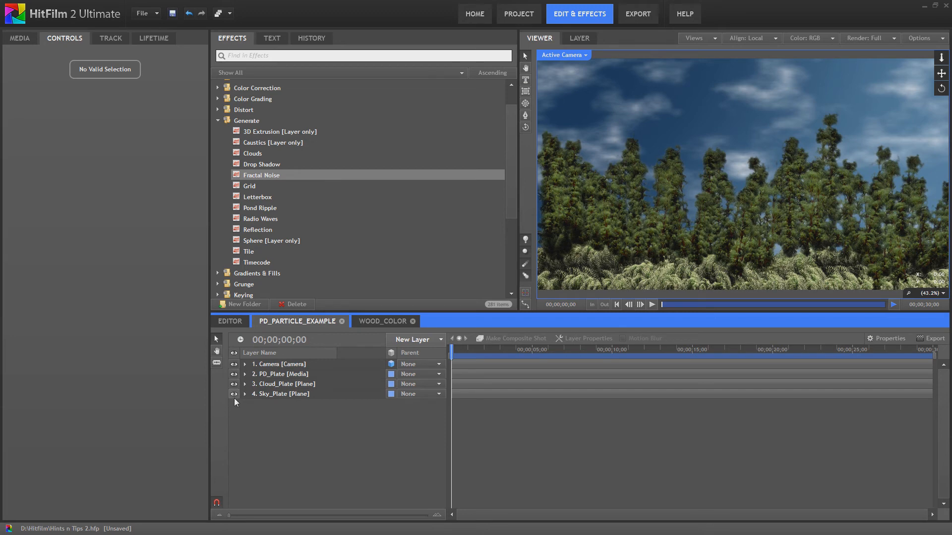
{"action": "left_click", "coordinate": [234, 393]}
{"action": "left_click", "coordinate": [233, 384]}
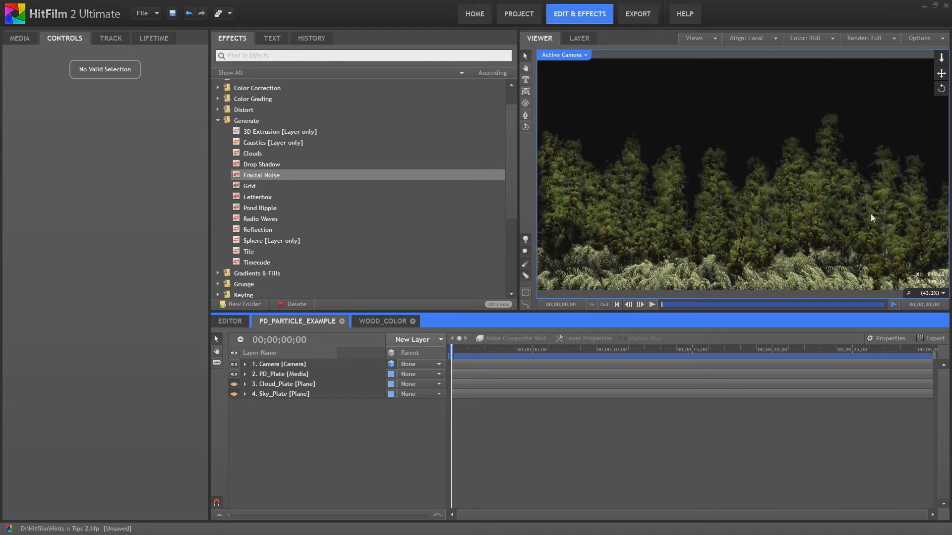
{"action": "left_click", "coordinate": [233, 394]}
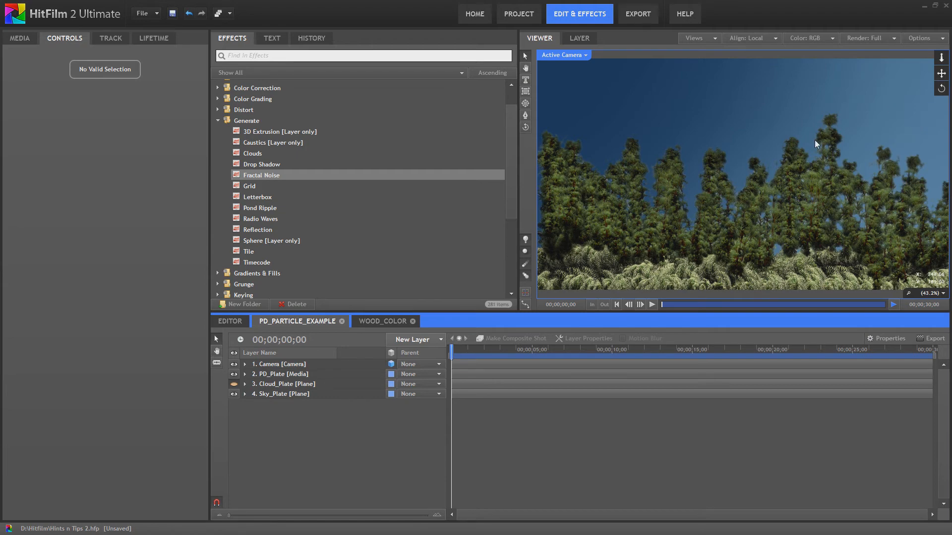
{"action": "left_click", "coordinate": [233, 384]}
{"action": "left_click", "coordinate": [653, 305]}
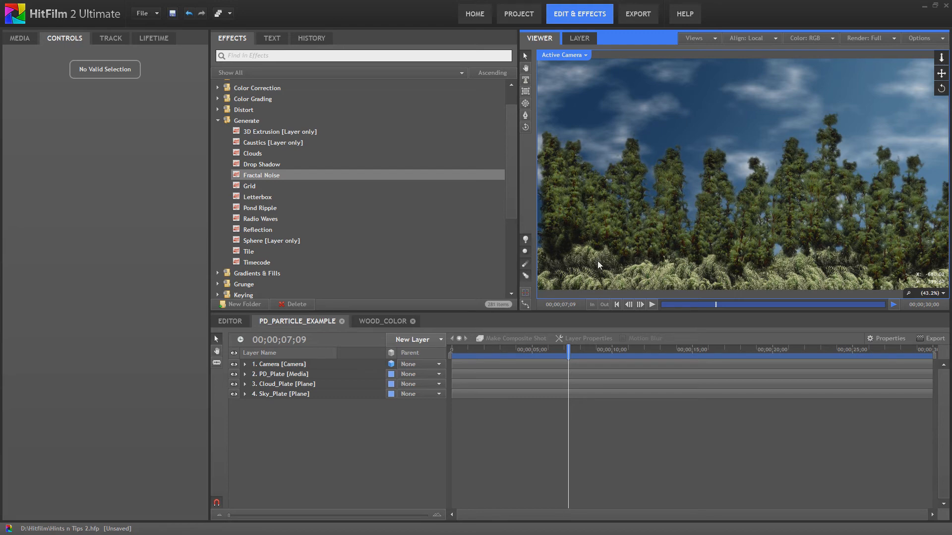
Step: Switch to Silo and examine the Building 01 skyscraper model from its base entrance up to the roof
{"action": "key", "text": "alt+Tab"}
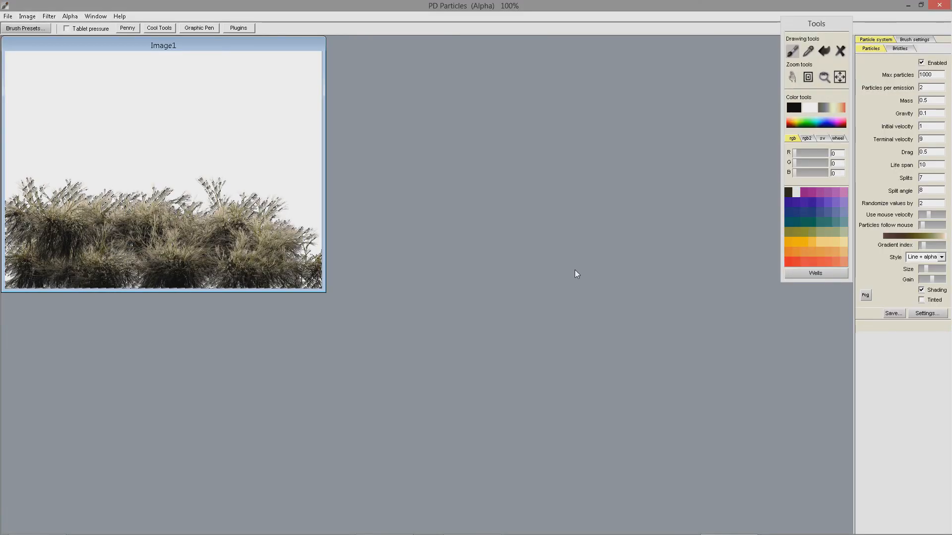
{"action": "key", "text": "alt+Tab"}
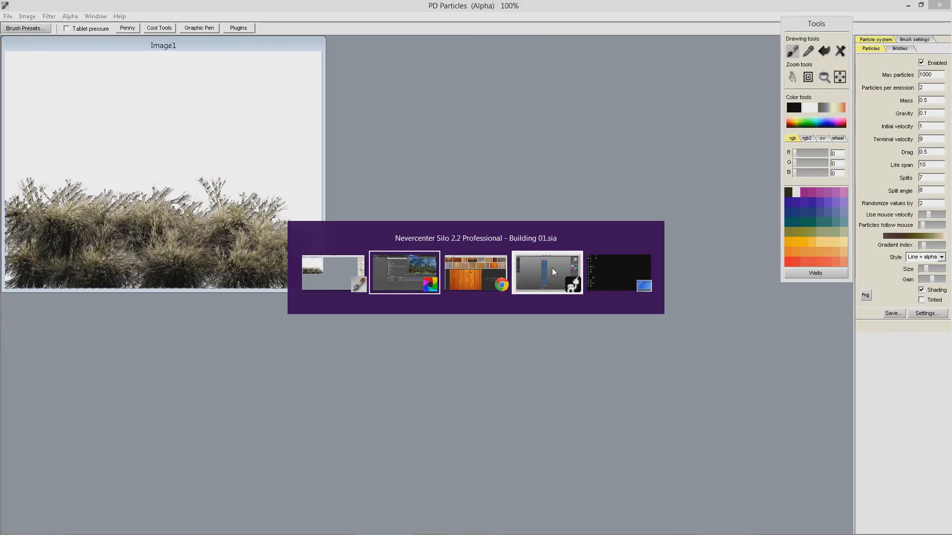
{"action": "left_click", "coordinate": [551, 268]}
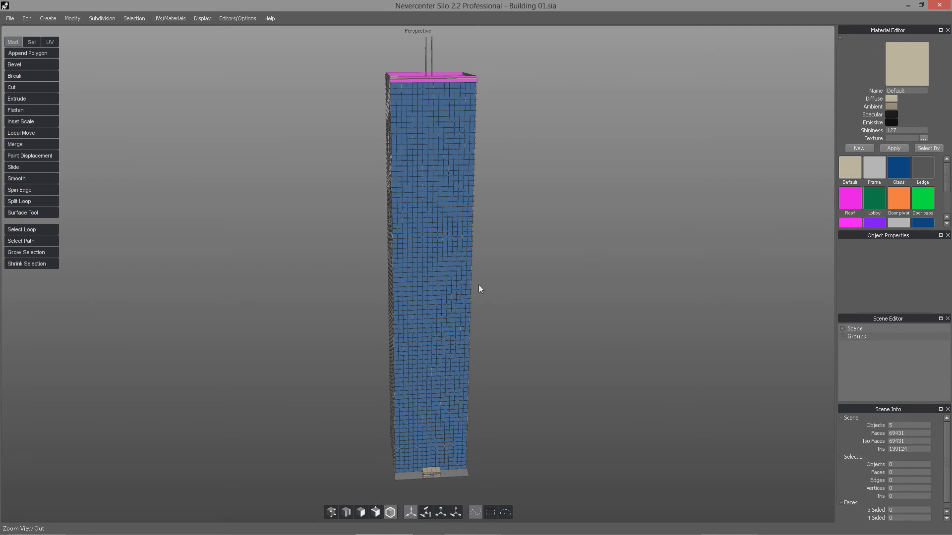
{"action": "left_click_drag", "start_coordinate": [455, 305], "coordinate": [448, 268]}
{"action": "scroll", "coordinate": [460, 255], "scroll_direction": "up", "scroll_amount": 5}
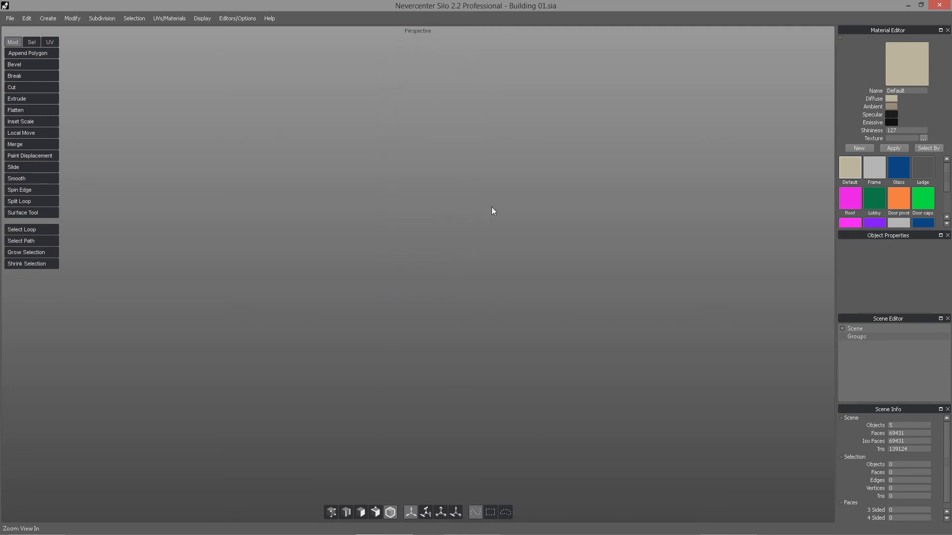
{"action": "left_click_drag", "start_coordinate": [492, 207], "coordinate": [488, 493]}
{"action": "left_click_drag", "start_coordinate": [489, 233], "coordinate": [620, 222]}
{"action": "scroll", "coordinate": [521, 192], "scroll_direction": "up", "scroll_amount": 4}
{"action": "scroll", "coordinate": [620, 222], "scroll_direction": "down", "scroll_amount": 5}
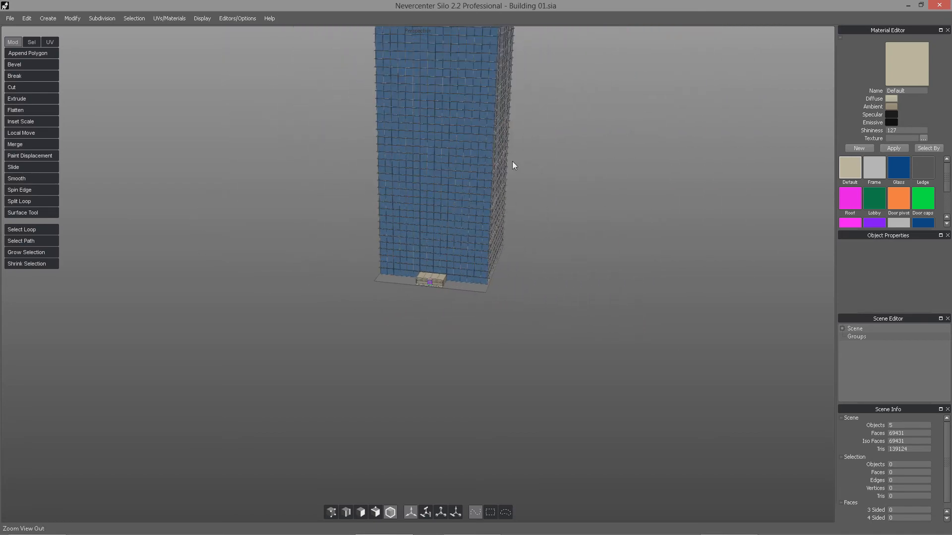
{"action": "left_click_drag", "start_coordinate": [510, 218], "coordinate": [510, 410]}
{"action": "scroll", "coordinate": [519, 261], "scroll_direction": "down", "scroll_amount": 6}
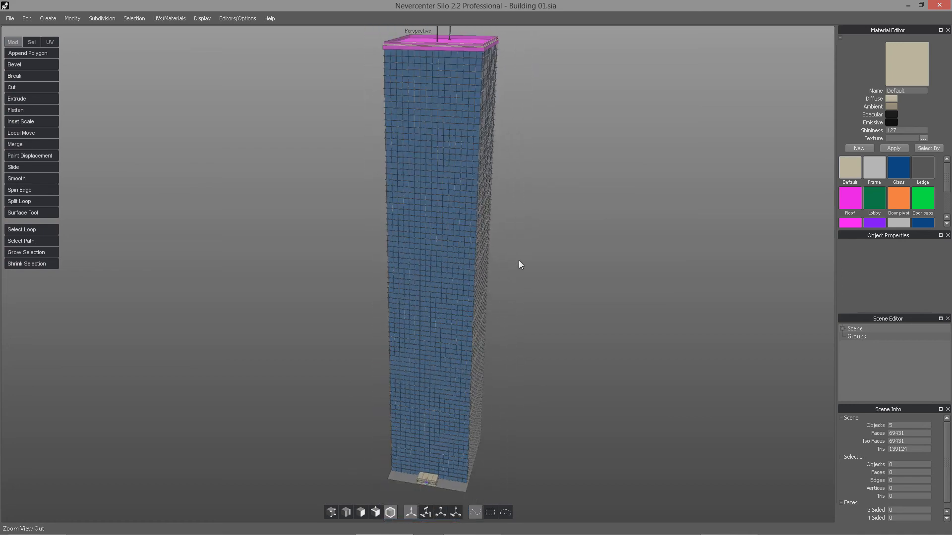
{"action": "scroll", "coordinate": [519, 260], "scroll_direction": "down", "scroll_amount": 6}
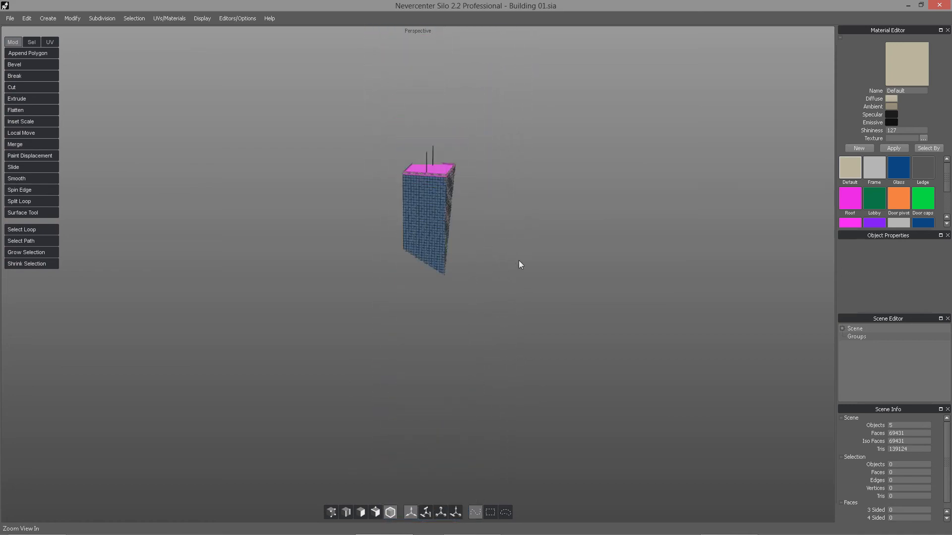
{"action": "scroll", "coordinate": [519, 260], "scroll_direction": "up", "scroll_amount": 5}
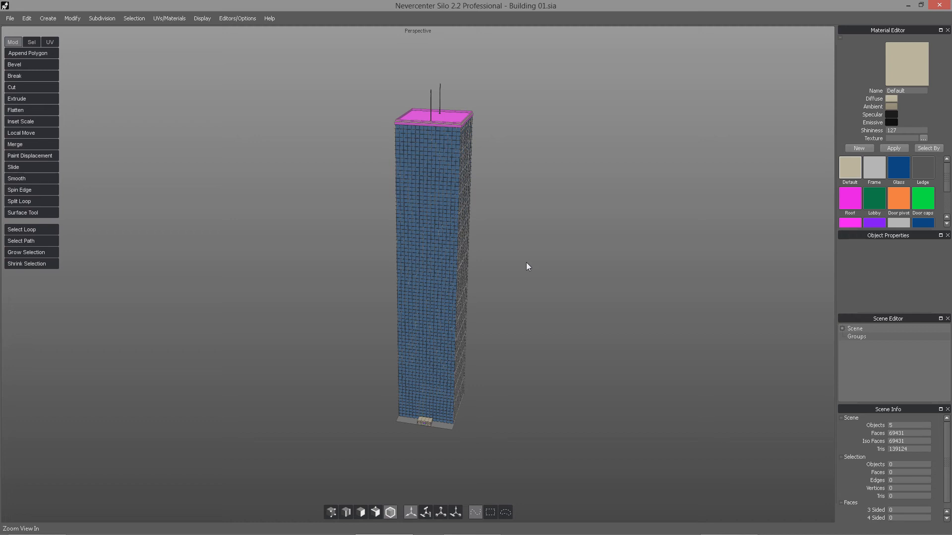
Step: Open the TJtutorial2.sia scene and inspect the character model close up from the front and from an angle
{"action": "left_click", "coordinate": [10, 19]}
{"action": "left_click", "coordinate": [88, 156]}
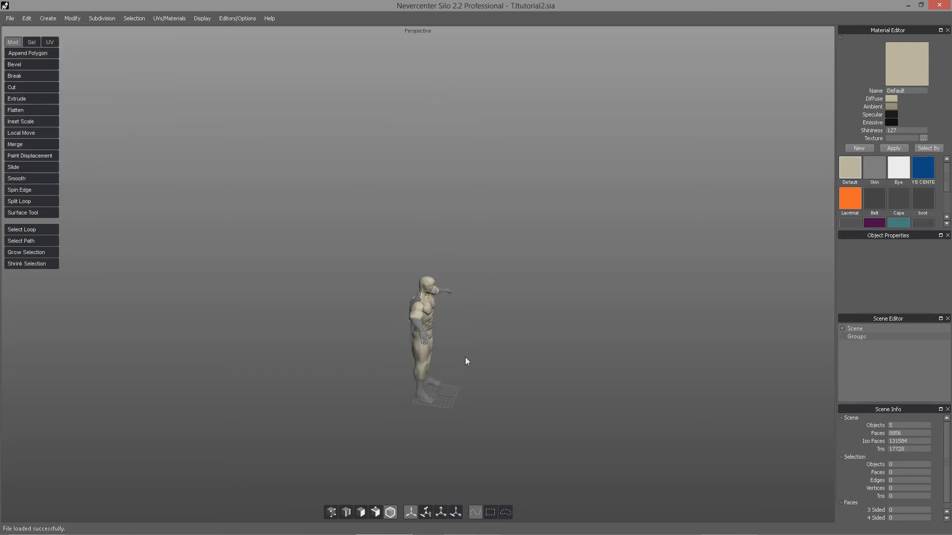
{"action": "scroll", "coordinate": [457, 349], "scroll_direction": "up", "scroll_amount": 5}
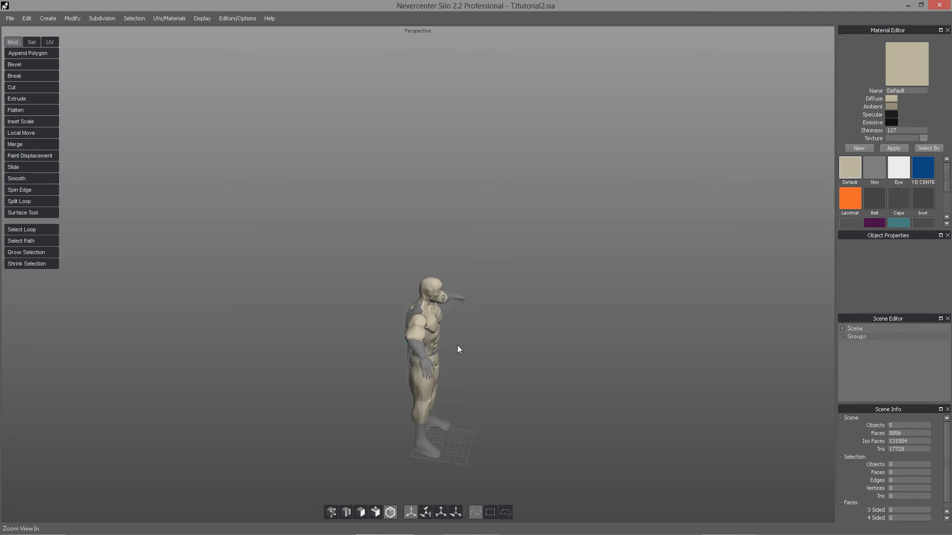
{"action": "scroll", "coordinate": [457, 345], "scroll_direction": "up", "scroll_amount": 5}
{"action": "left_click_drag", "start_coordinate": [453, 304], "coordinate": [400, 225]}
{"action": "mouse_move", "coordinate": [400, 212]}
{"action": "left_mouse_down"}
{"action": "mouse_move", "coordinate": [415, 234]}
{"action": "mouse_move", "coordinate": [468, 220]}
{"action": "mouse_move", "coordinate": [417, 201]}
{"action": "mouse_move", "coordinate": [392, 214]}
{"action": "left_mouse_up"}
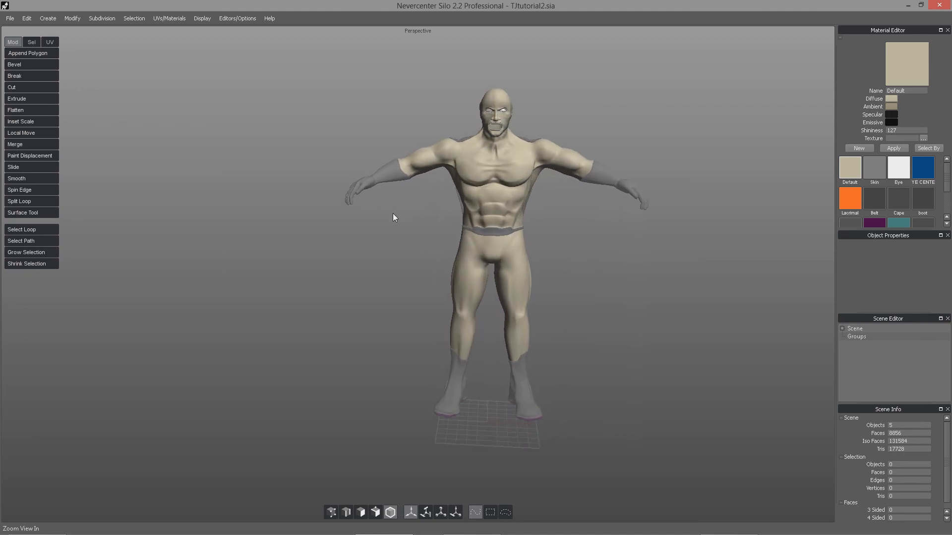
{"action": "left_click_drag", "start_coordinate": [487, 197], "coordinate": [526, 252]}
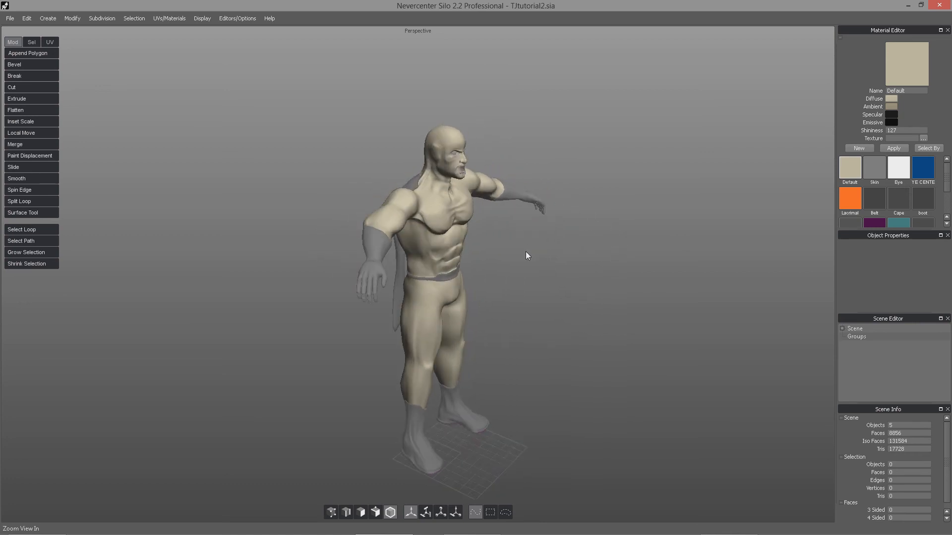